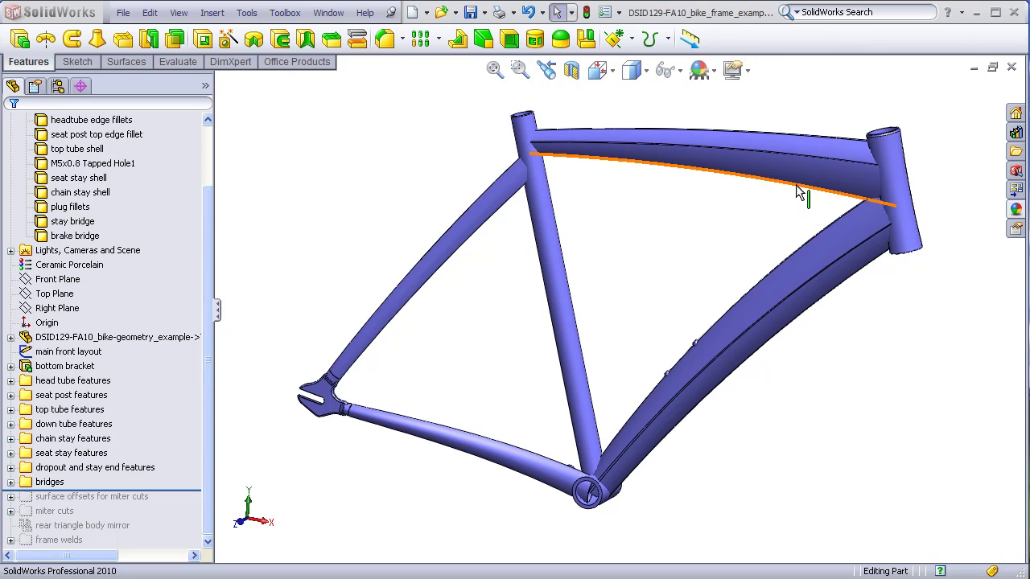
# Orbit around the head tube junction from several angles, then fit the whole frame back in view
pyautogui.moveTo(802, 188); pyautogui.dragTo(771, 201, button='middle')
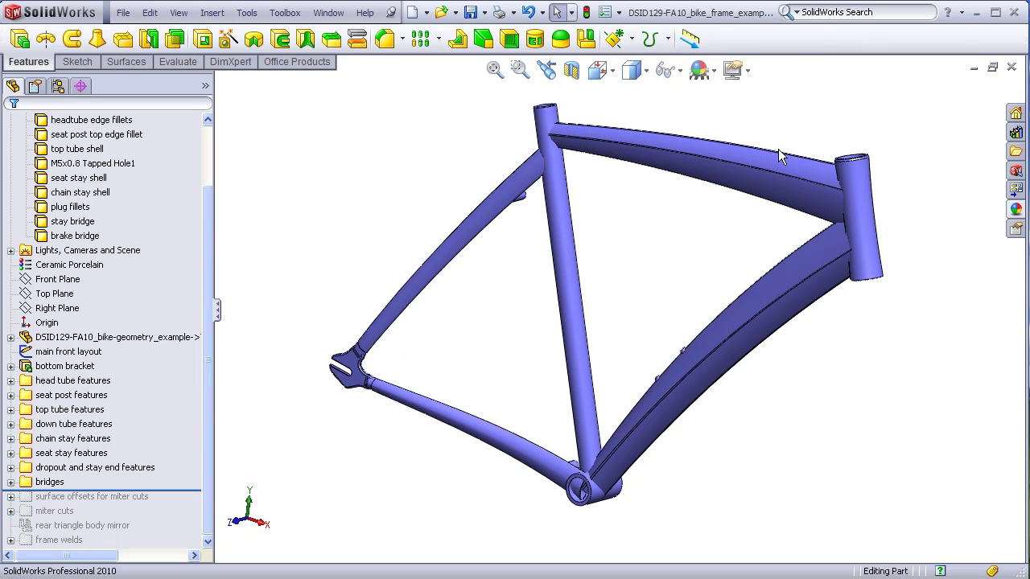
pyautogui.moveTo(829, 149); pyautogui.dragTo(856, 266, button='middle')
pyautogui.scroll(-3, 837, 142)
pyautogui.moveTo(833, 140); pyautogui.dragTo(834, 189, button='middle')
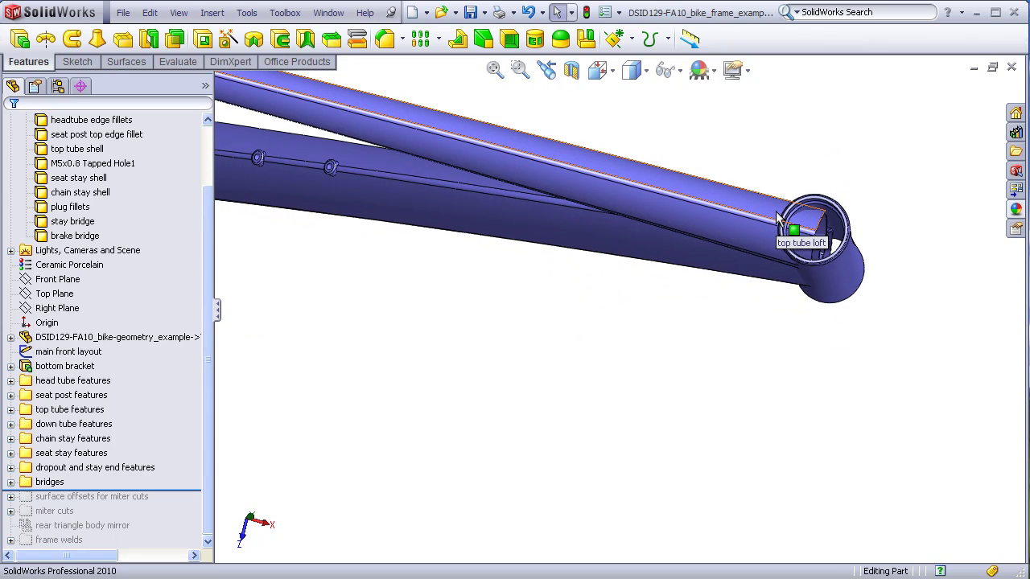
pyautogui.moveTo(777, 218); pyautogui.dragTo(766, 128, button='middle')
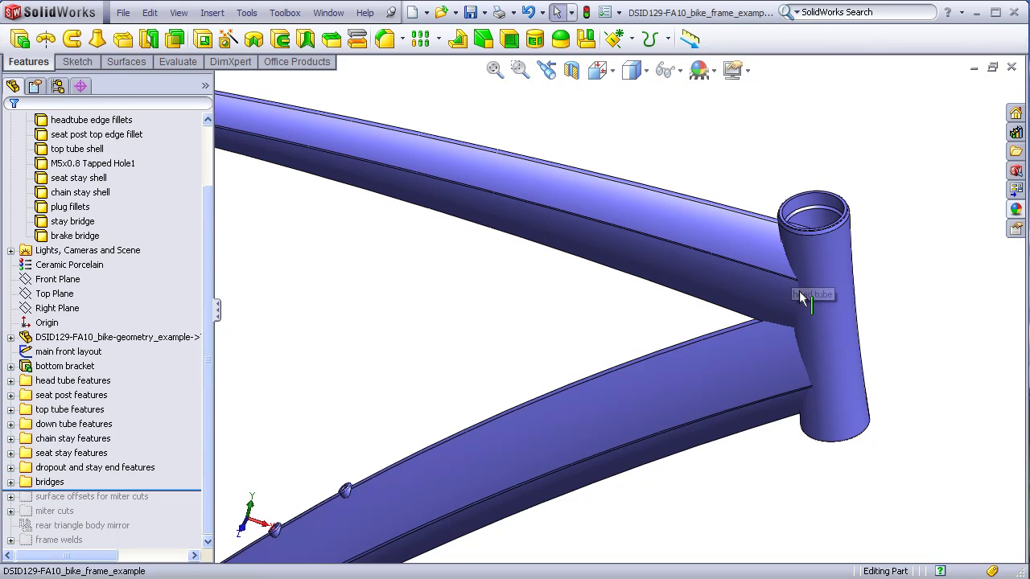
pyautogui.press('f')
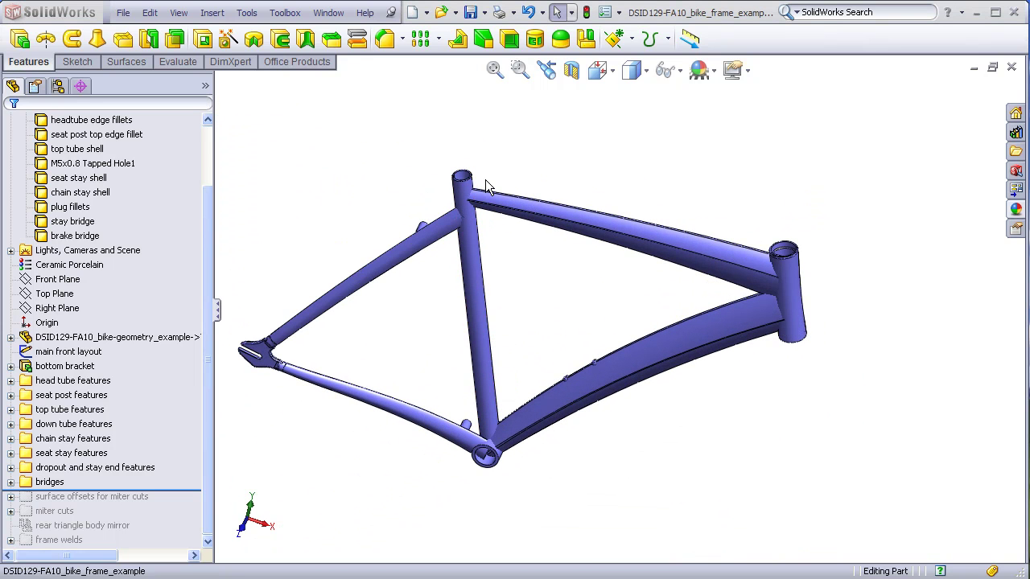
# Zoom in and orbit around the seat tube junction at a flatter angle along the tubes
pyautogui.scroll(-4, 484, 172)
pyautogui.moveTo(494, 203); pyautogui.dragTo(495, 314, button='middle')
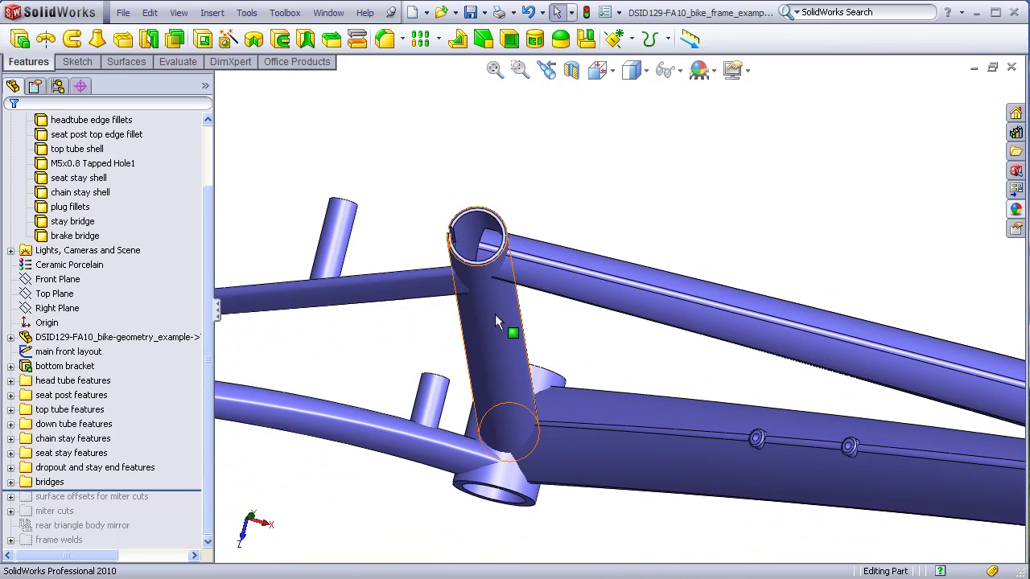
pyautogui.scroll(-2, 478, 277)
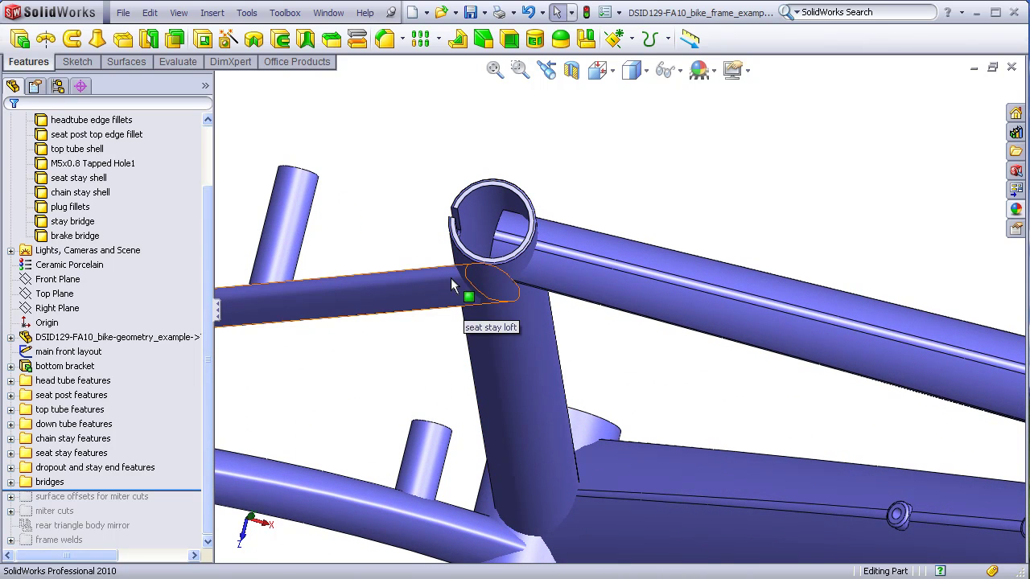
pyautogui.moveTo(450, 277); pyautogui.dragTo(506, 220, button='middle')
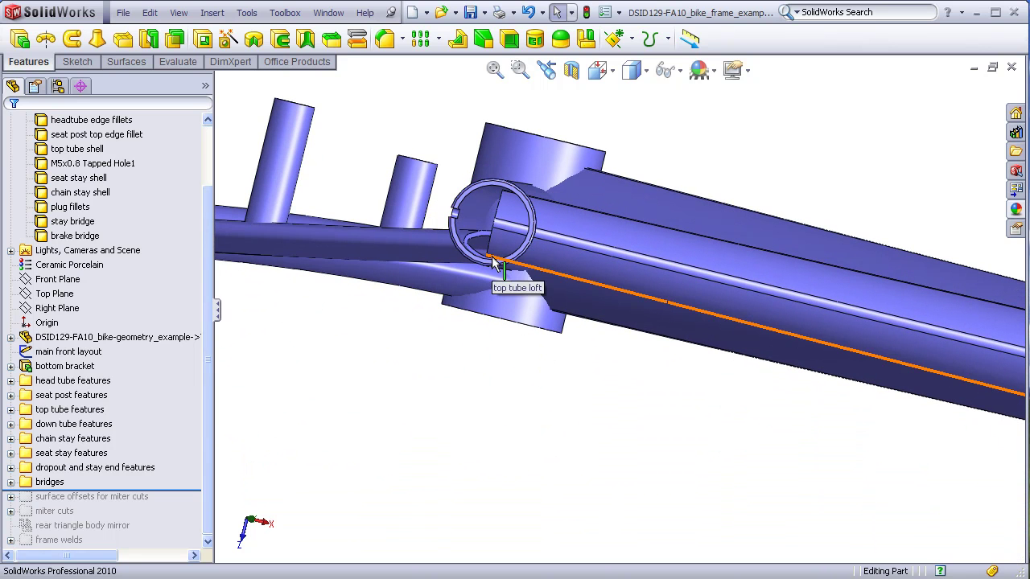
pyautogui.scroll(6, 716, 387)
# Bring the head tube end of the tubes into a close side view, then fit the frame
pyautogui.moveTo(715, 394); pyautogui.dragTo(809, 379, button='middle')
pyautogui.scroll(-5, 899, 339)
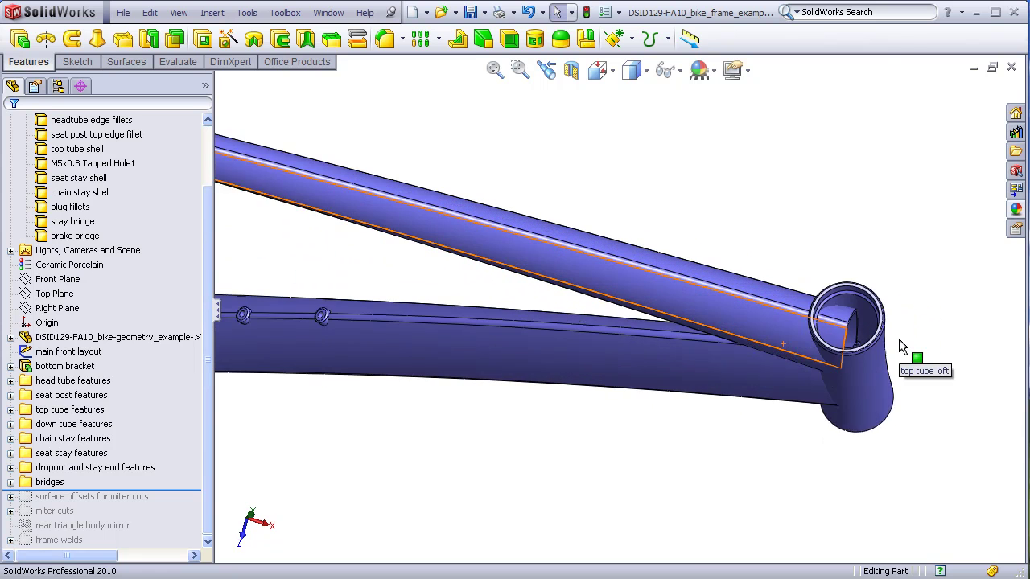
pyautogui.moveTo(917, 314); pyautogui.dragTo(628, 378, button='middle')
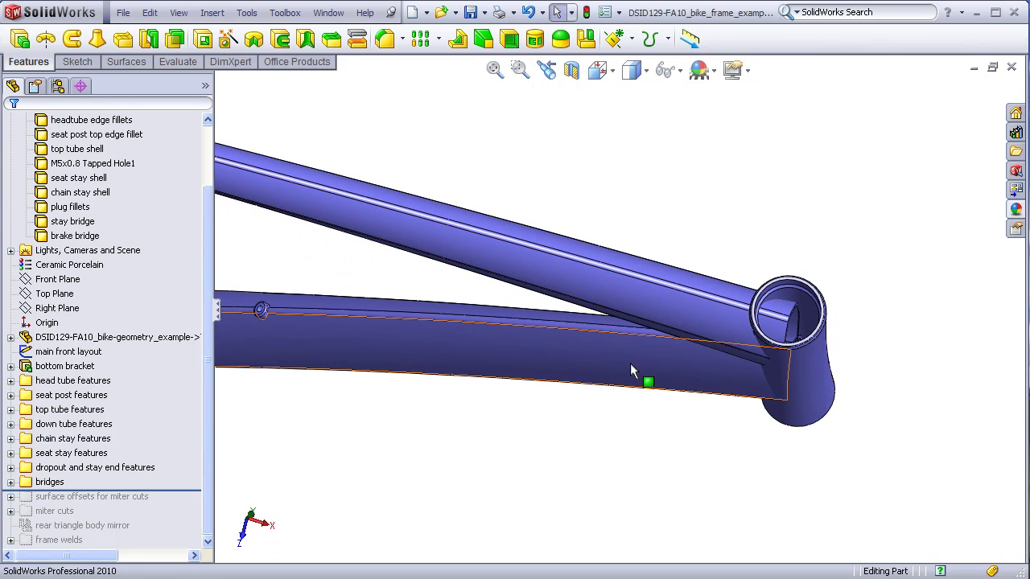
pyautogui.moveTo(691, 356); pyautogui.dragTo(697, 380, button='middle')
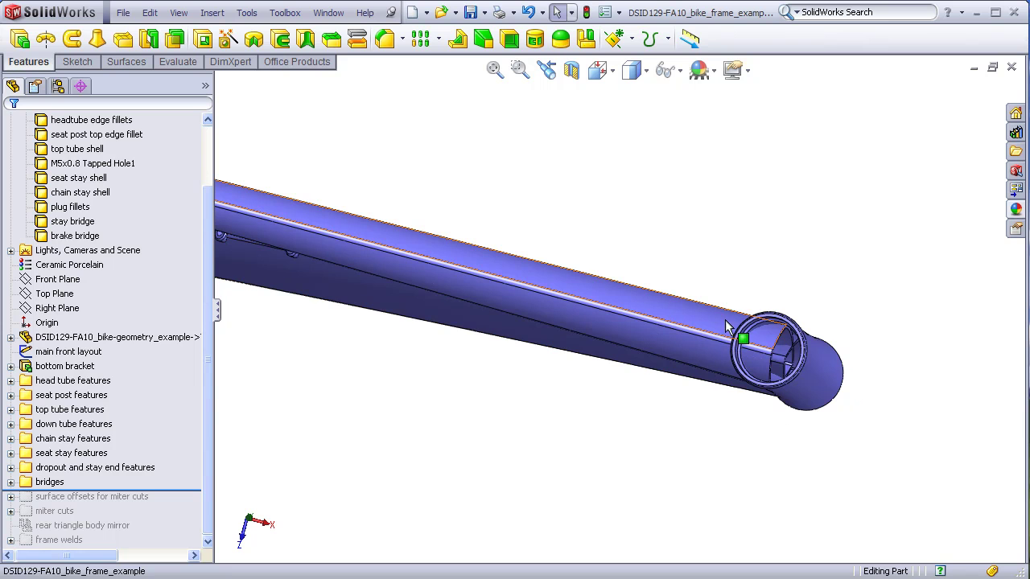
pyautogui.click(492, 75)
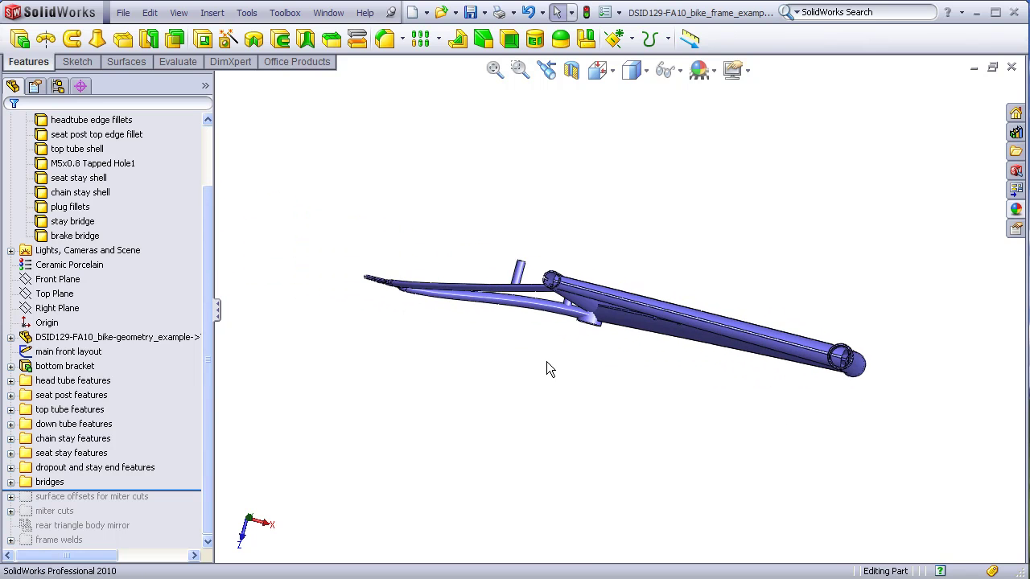
# Orbit around the bottom bracket junction from the side, then fit the whole frame
pyautogui.moveTo(547, 367); pyautogui.dragTo(585, 205, button='middle')
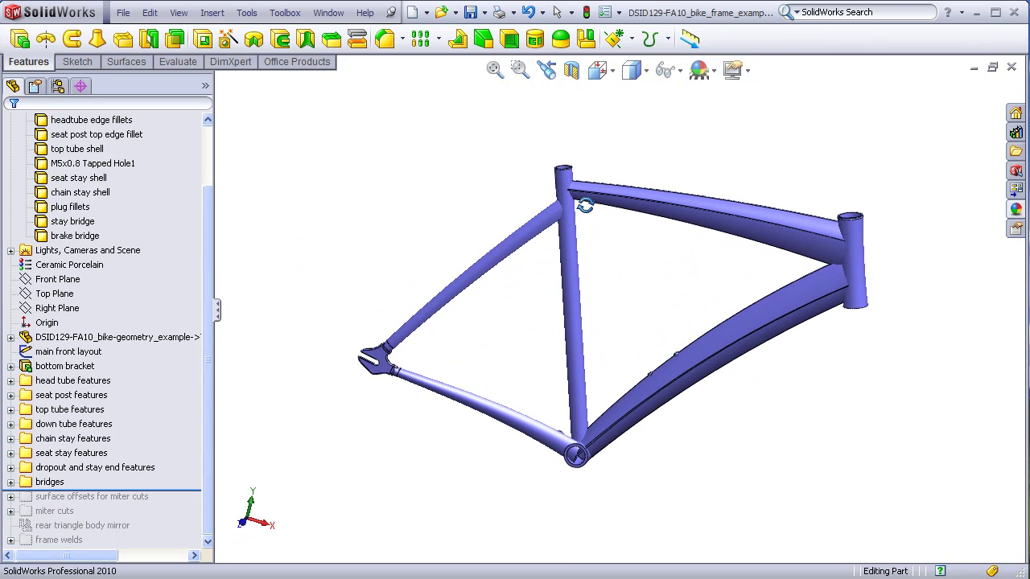
pyautogui.scroll(-5, 600, 455)
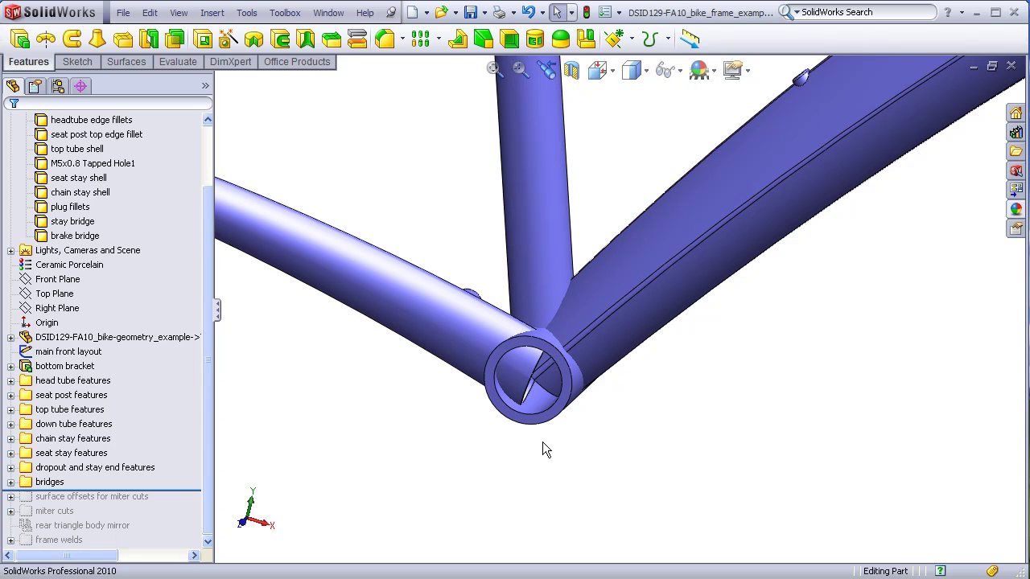
pyautogui.moveTo(547, 424); pyautogui.dragTo(554, 416, button='middle')
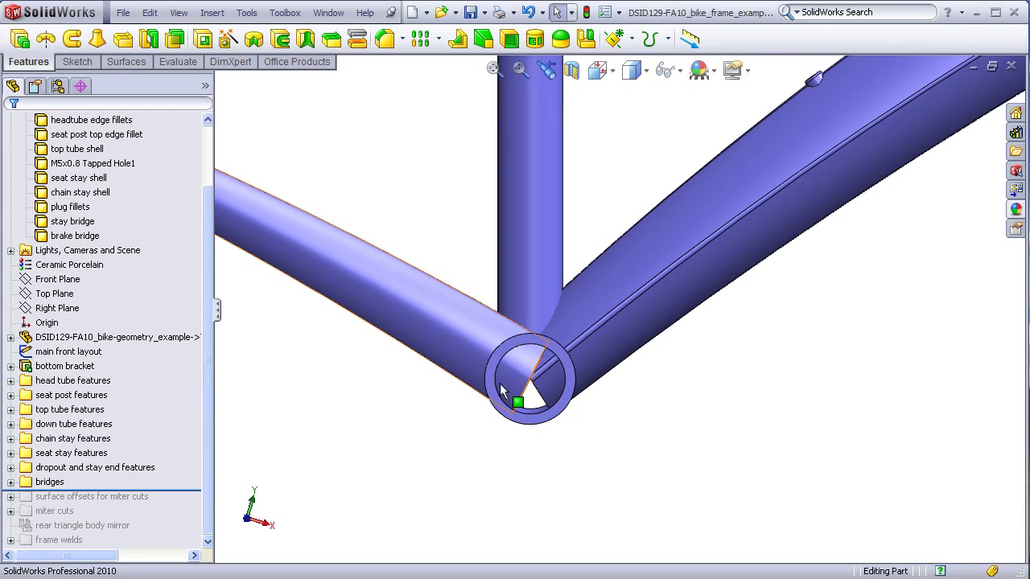
pyautogui.moveTo(601, 384); pyautogui.dragTo(569, 415, button='middle')
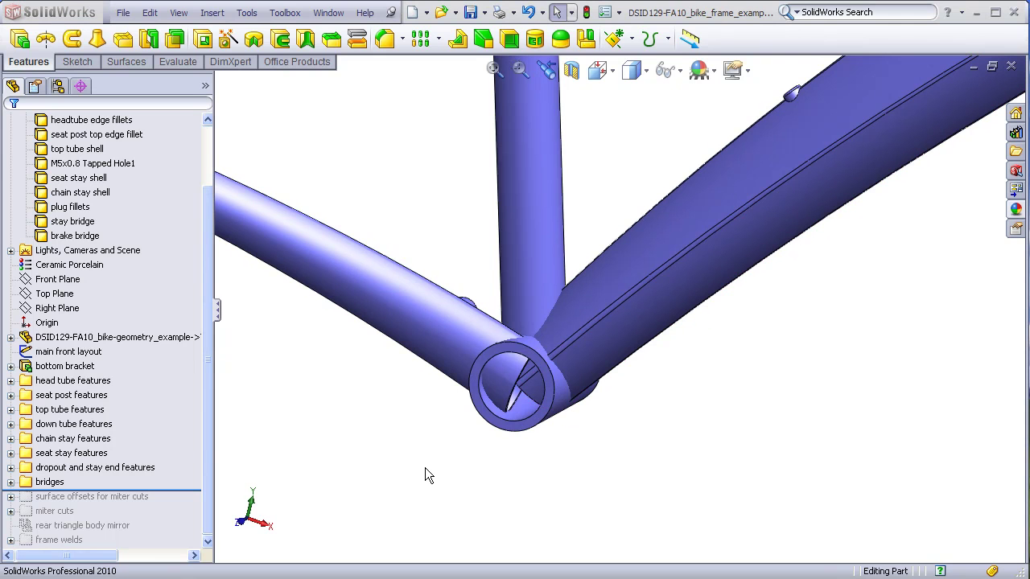
pyautogui.moveTo(425, 468); pyautogui.dragTo(464, 437, button='middle')
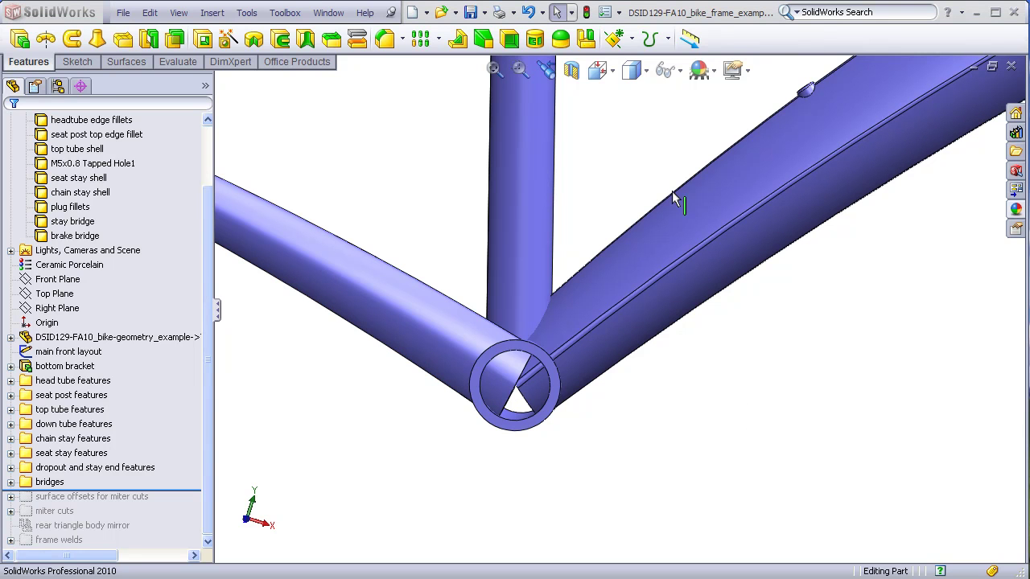
pyautogui.press('f')
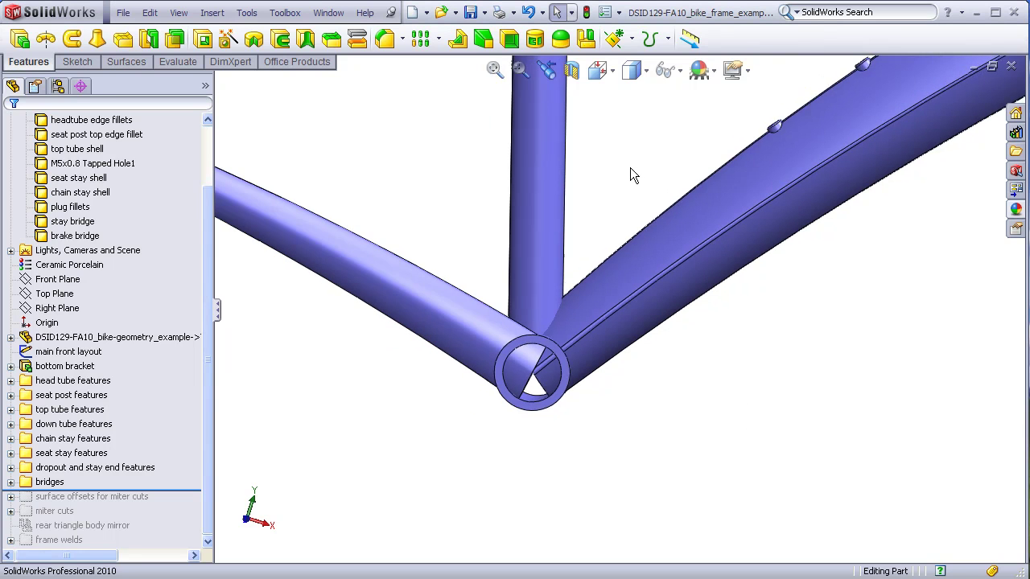
pyautogui.press('f')
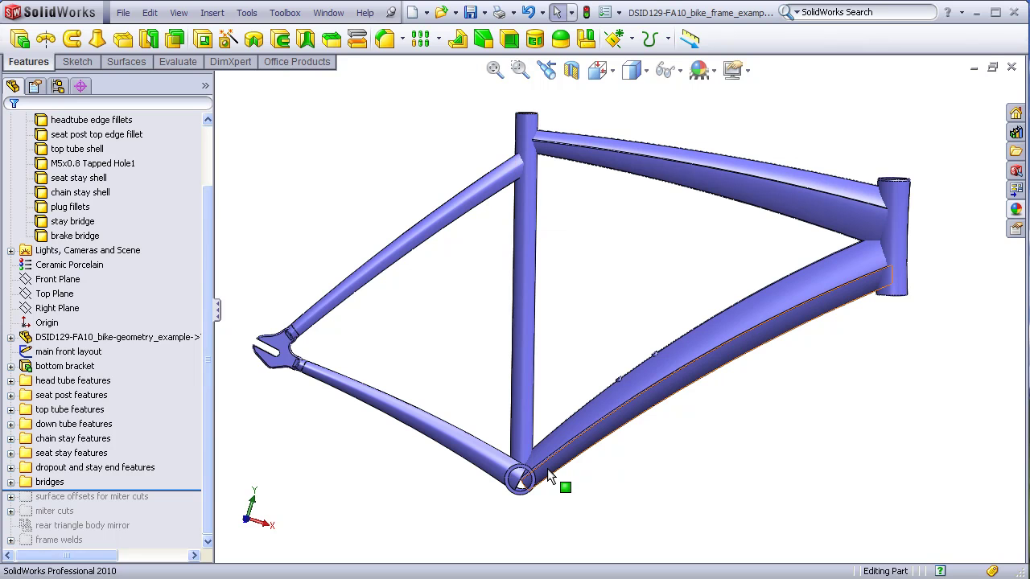
# Zoom in close with the bottom bracket facing forward, then zoom out slightly
pyautogui.scroll(-3, 540, 457)
pyautogui.scroll(-2, 539, 455)
pyautogui.moveTo(539, 455); pyautogui.dragTo(531, 474, button='middle')
pyautogui.scroll(-2, 549, 408)
pyautogui.scroll(-2, 550, 408)
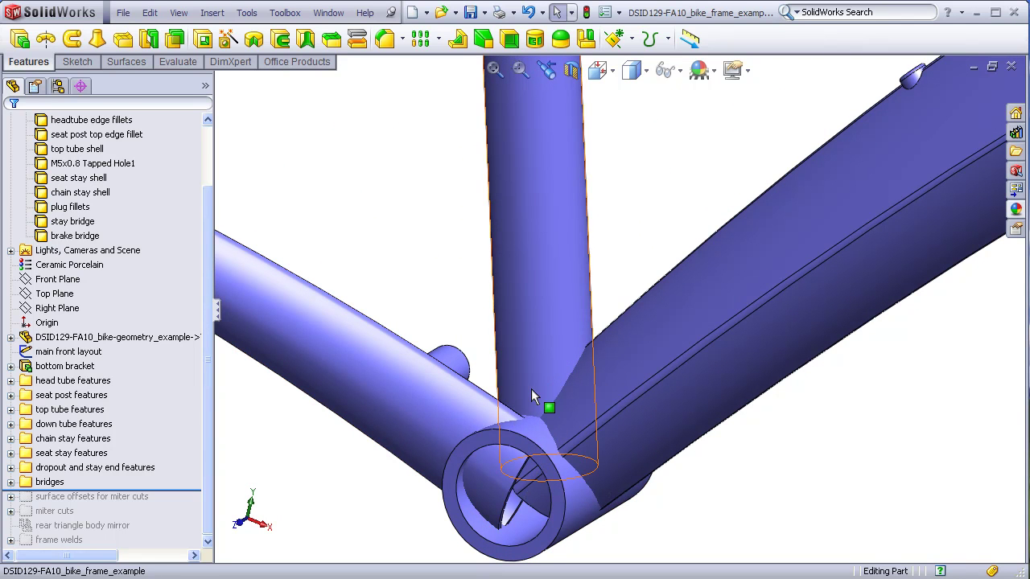
pyautogui.scroll(5, 363, 520)
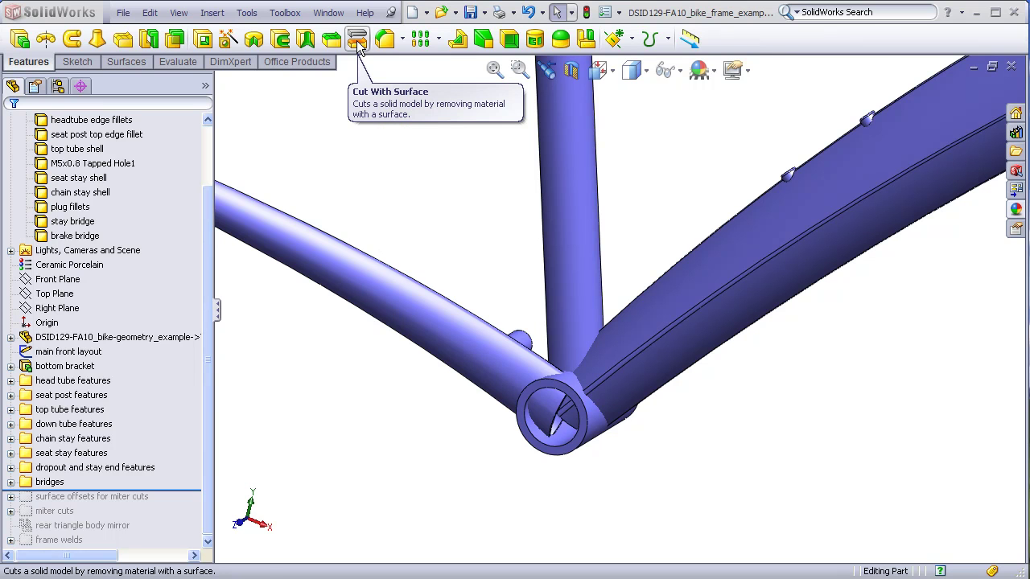
pyautogui.click(212, 14)
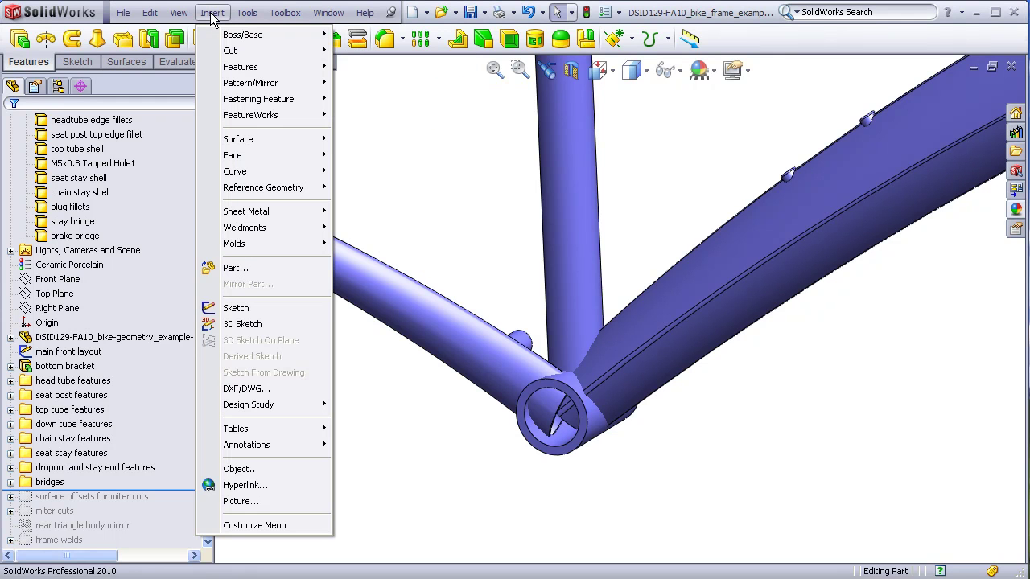
pyautogui.moveTo(242, 52)
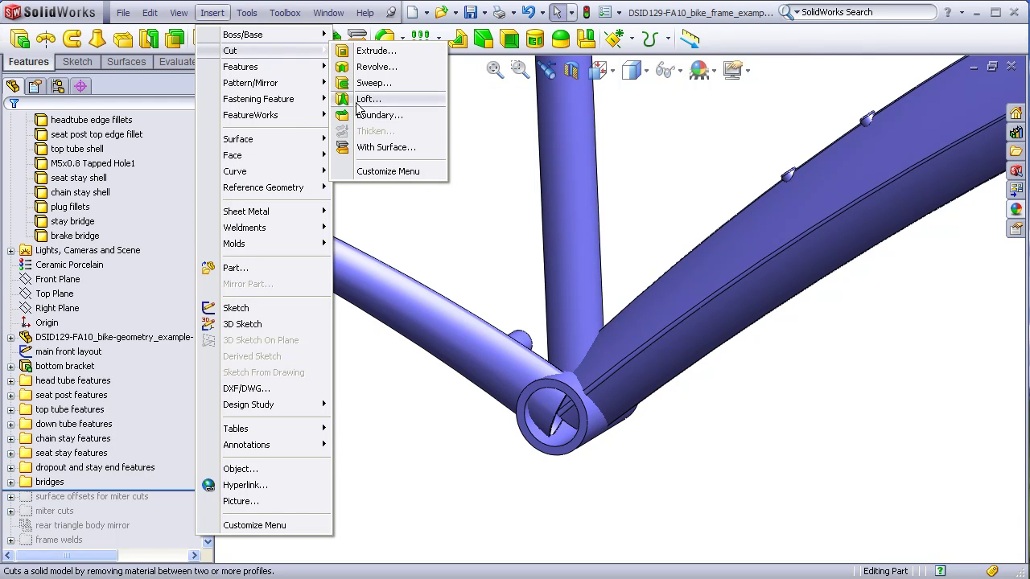
pyautogui.click(429, 207)
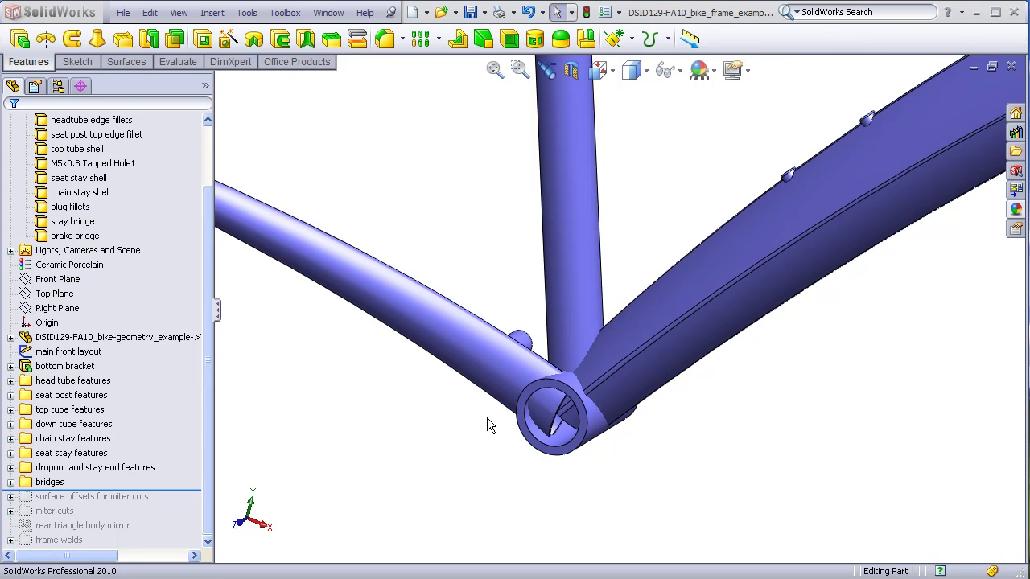
# Orbit into the bottom bracket shell to see the overlapping tube ends inside
pyautogui.scroll(-4, 487, 418)
pyautogui.moveTo(486, 416); pyautogui.dragTo(511, 434, button='middle')
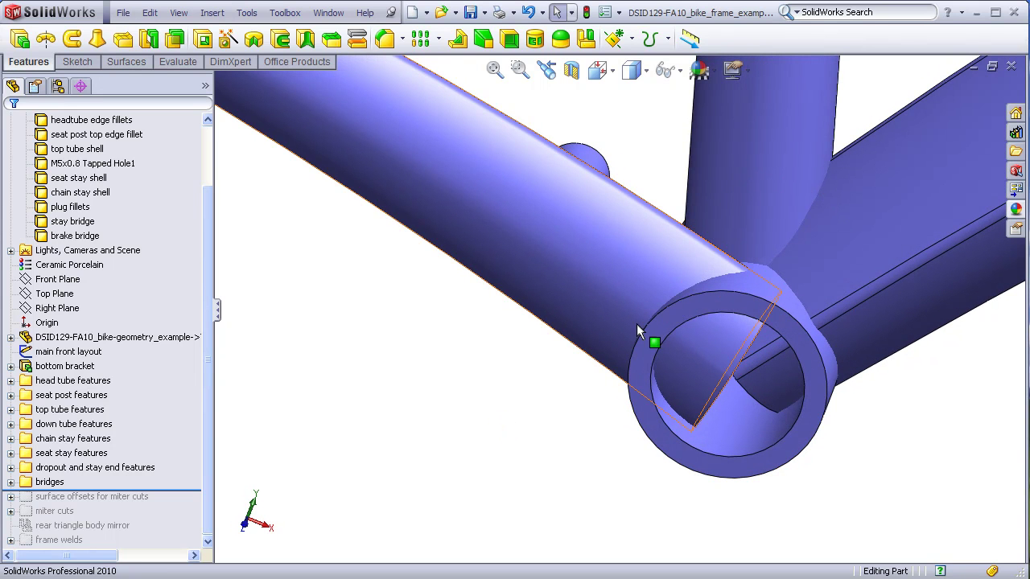
pyautogui.moveTo(589, 505); pyautogui.dragTo(609, 473, button='middle')
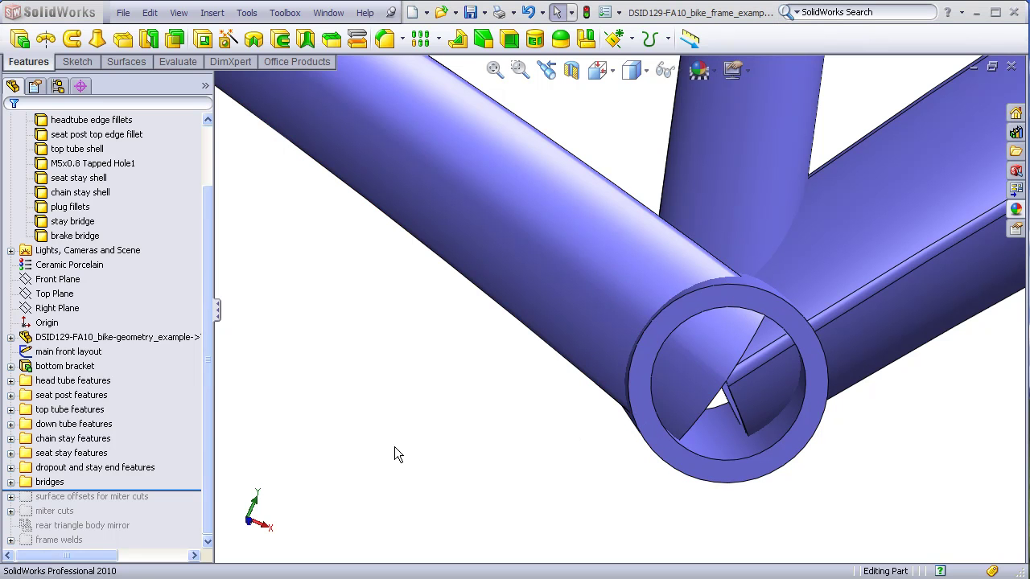
pyautogui.moveTo(497, 456); pyautogui.dragTo(766, 418, button='middle')
pyautogui.scroll(2, 771, 411)
# Select and deselect the bottom bracket shell, then zoom out to the whole frame
pyautogui.click(772, 406)
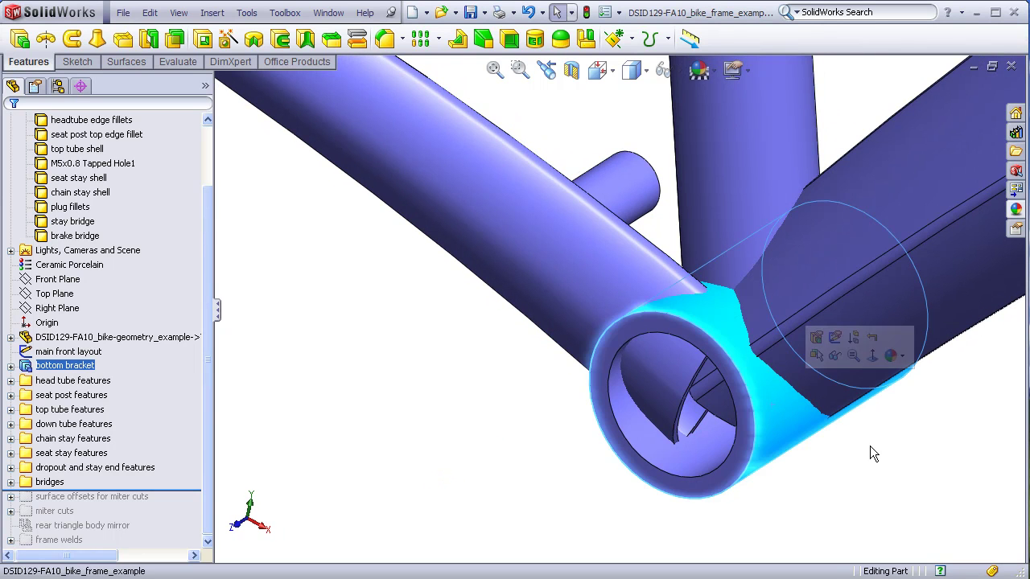
pyautogui.click(874, 466)
pyautogui.scroll(2, 874, 466)
pyautogui.scroll(2, 868, 458)
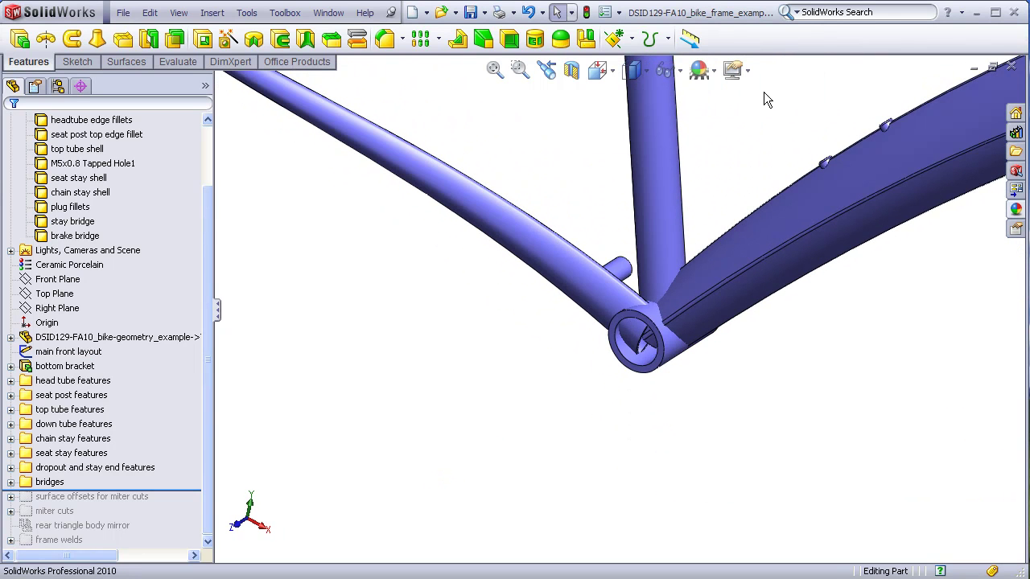
pyautogui.scroll(3, 764, 92)
pyautogui.press('f')
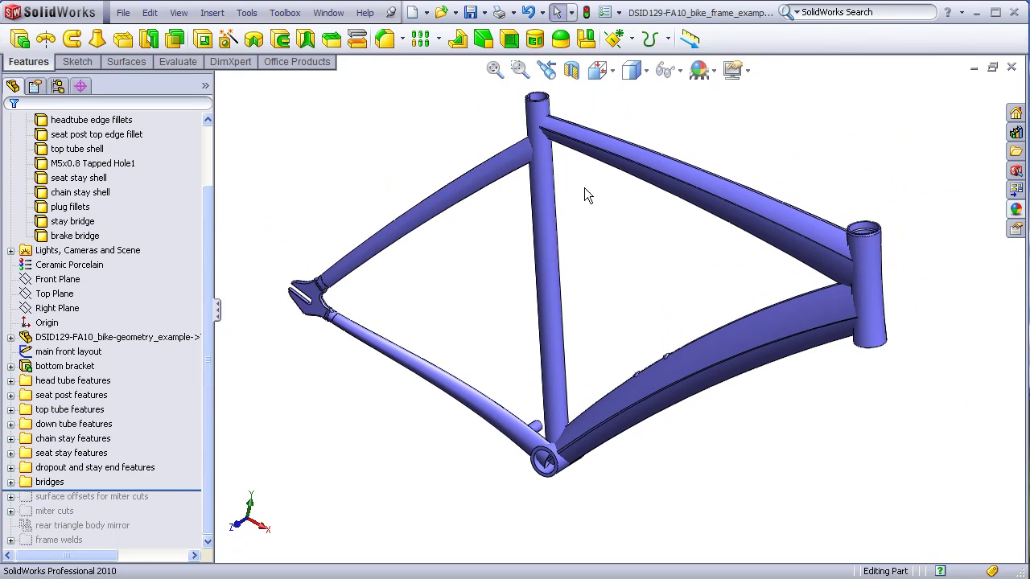
pyautogui.click(539, 202)
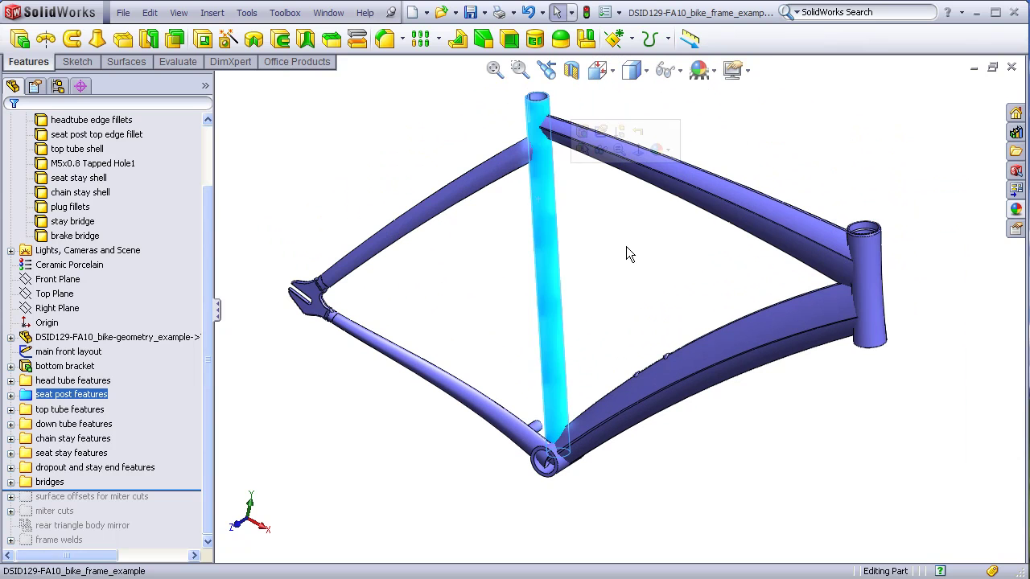
pyautogui.click(864, 280)
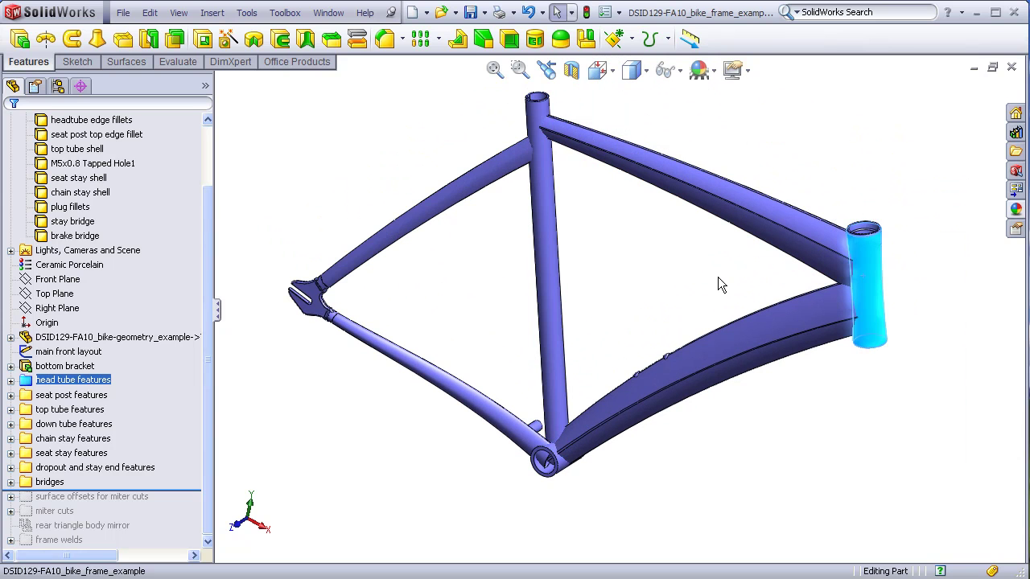
pyautogui.click(680, 260)
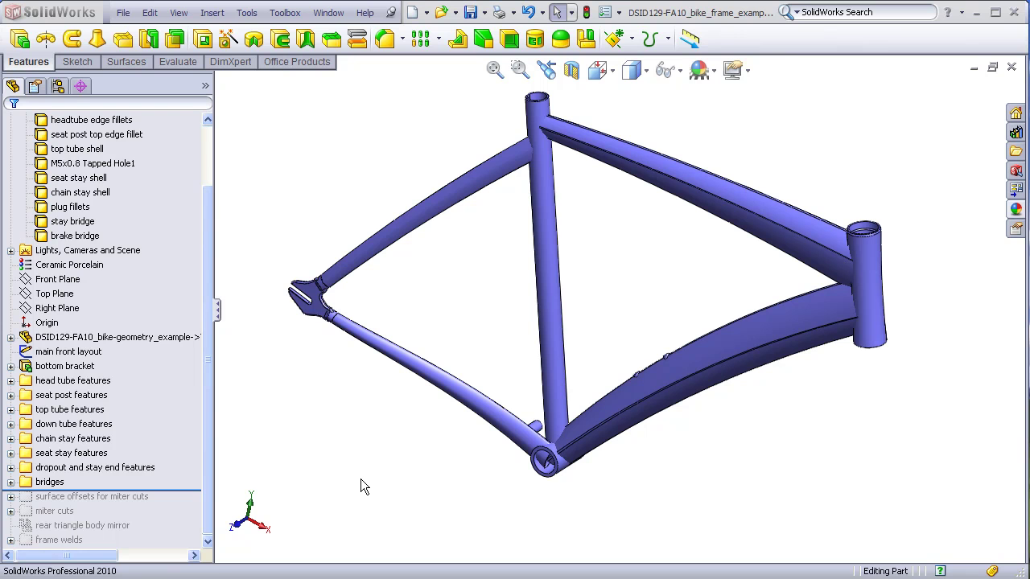
pyautogui.click(548, 275)
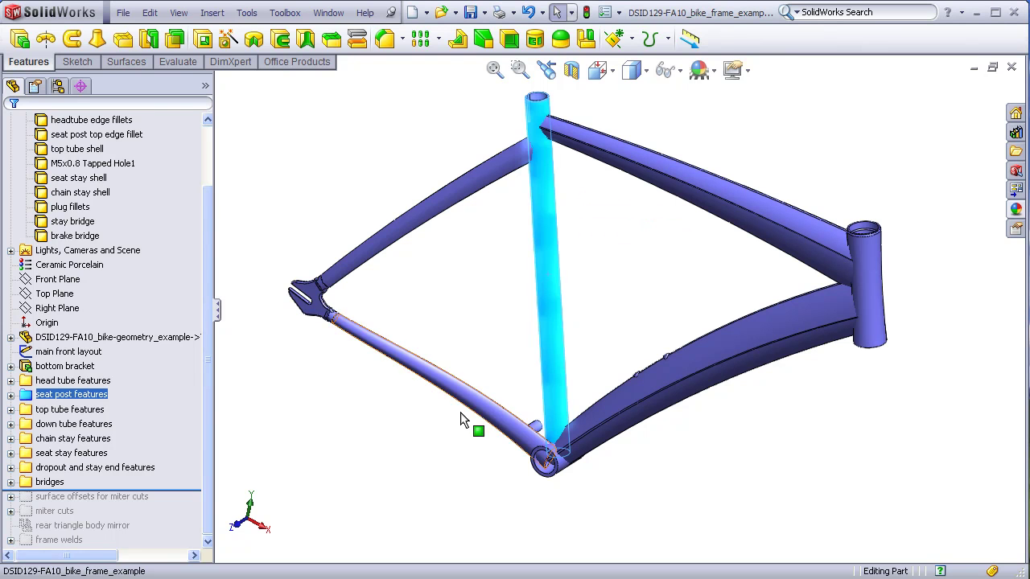
pyautogui.click(867, 299)
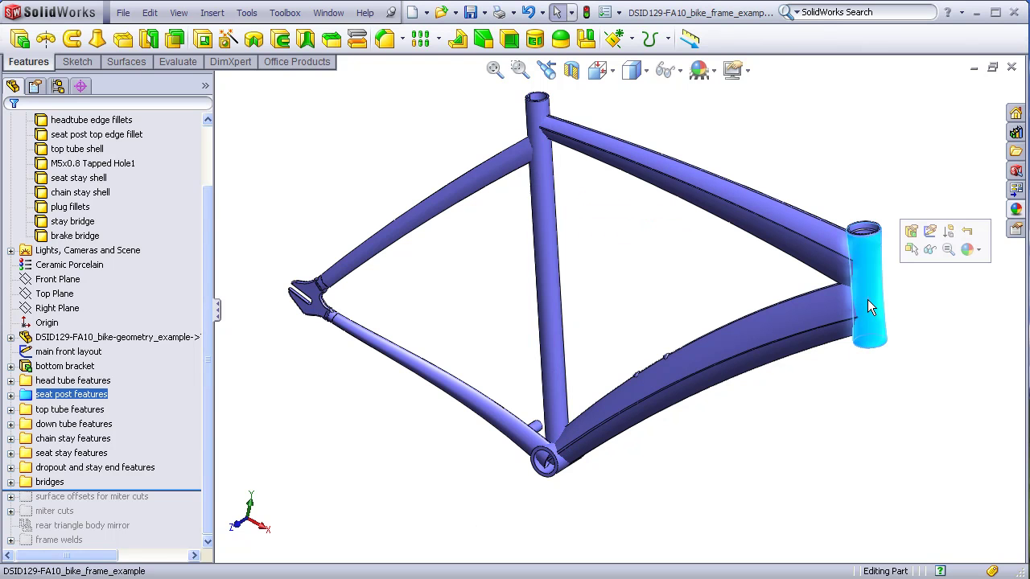
pyautogui.click(565, 469)
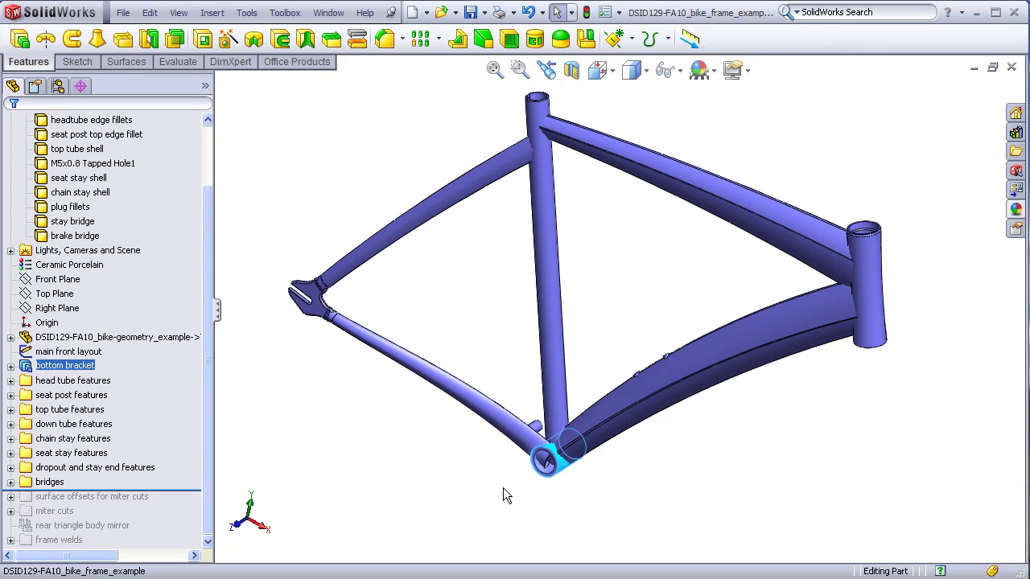